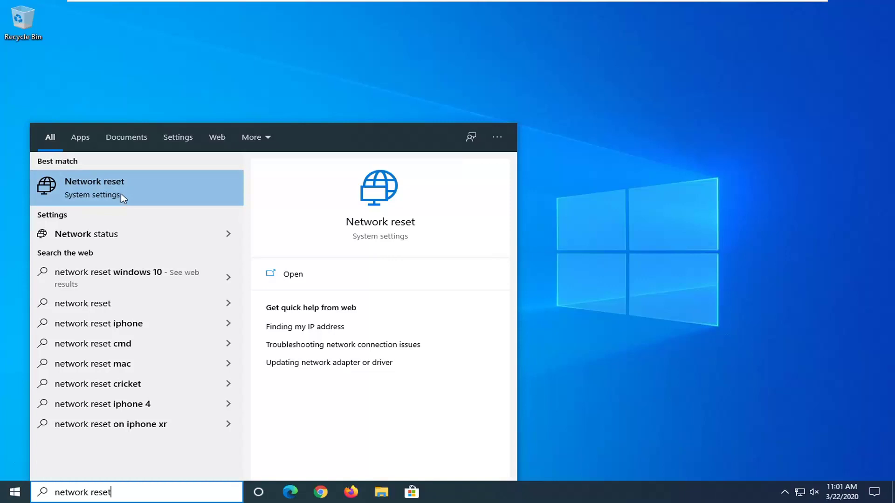
Open the Network reset setting from the 'network reset' search results
{"action": "left_click", "coordinate": [120, 192]}
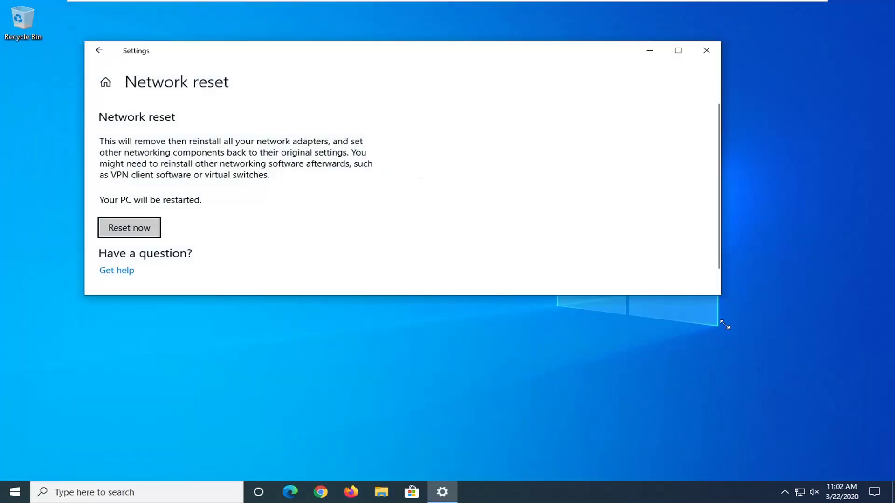
Enlarge Settings, run Reset now, confirm with Yes, and dismiss the 5-minute sign-out notice
{"action": "left_click_drag", "start_coordinate": [725, 325], "coordinate": [758, 463]}
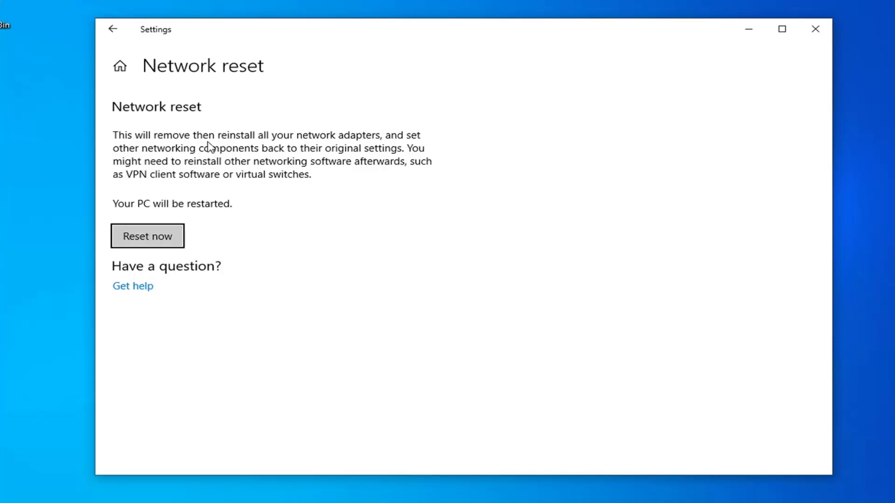
{"action": "left_click", "coordinate": [170, 236]}
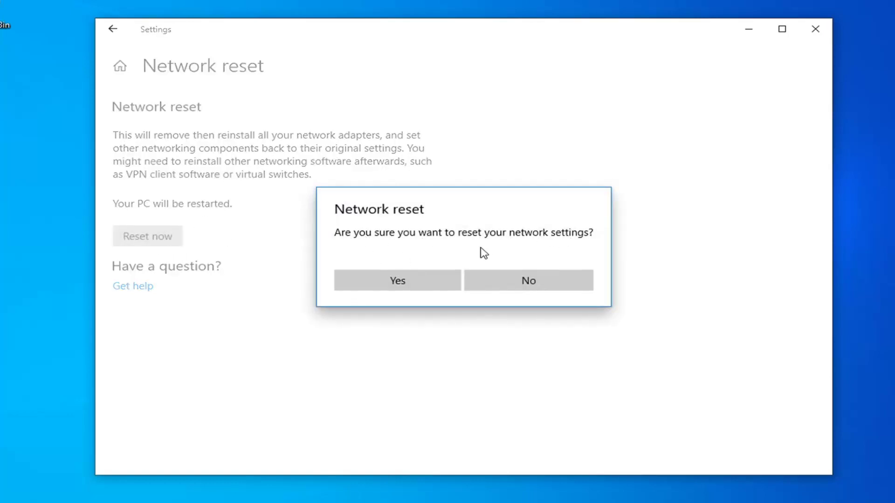
{"action": "left_click", "coordinate": [409, 285]}
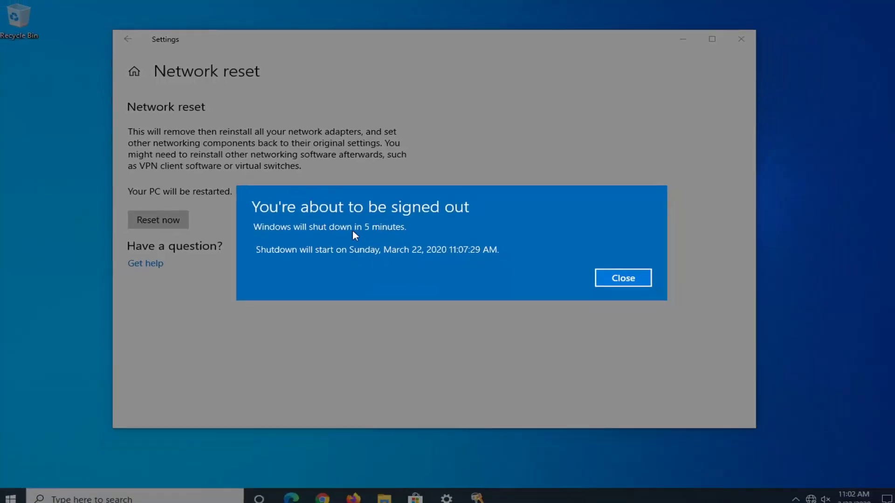
{"action": "left_click", "coordinate": [623, 278]}
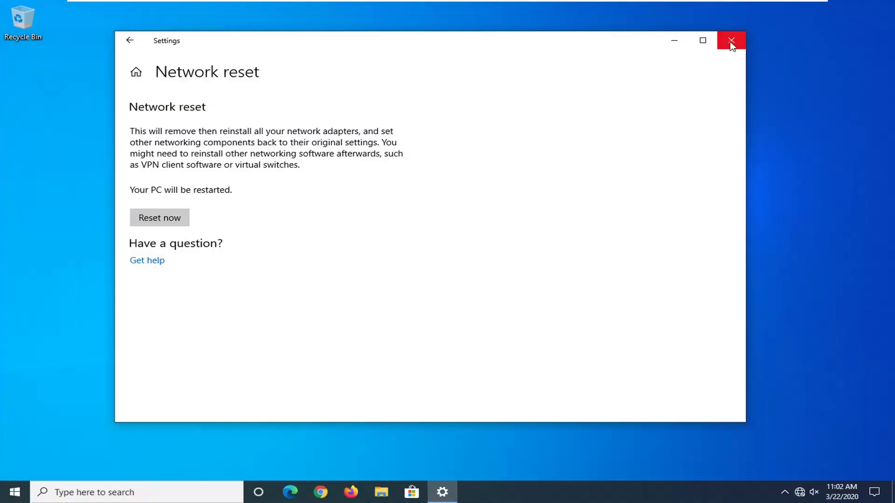
Close Settings and restart the PC from the Start menu's Power options
{"action": "left_click", "coordinate": [731, 40]}
{"action": "left_click", "coordinate": [15, 492]}
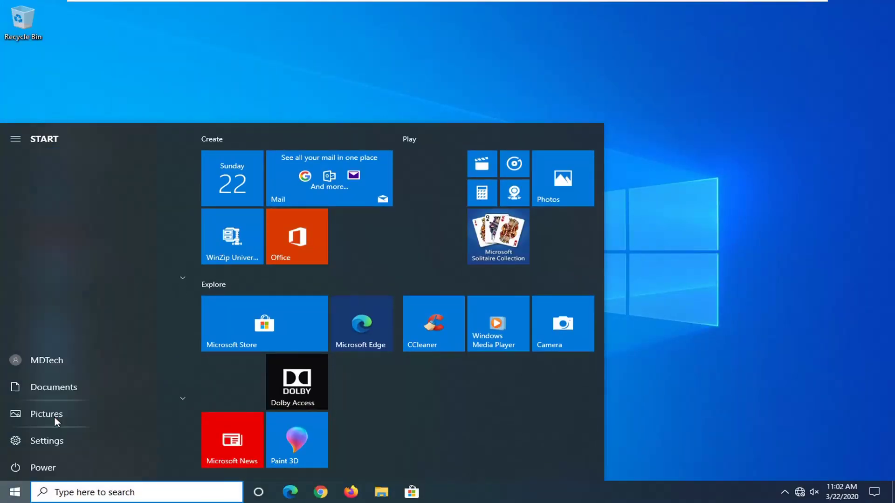
{"action": "mouse_move", "coordinate": [57, 441]}
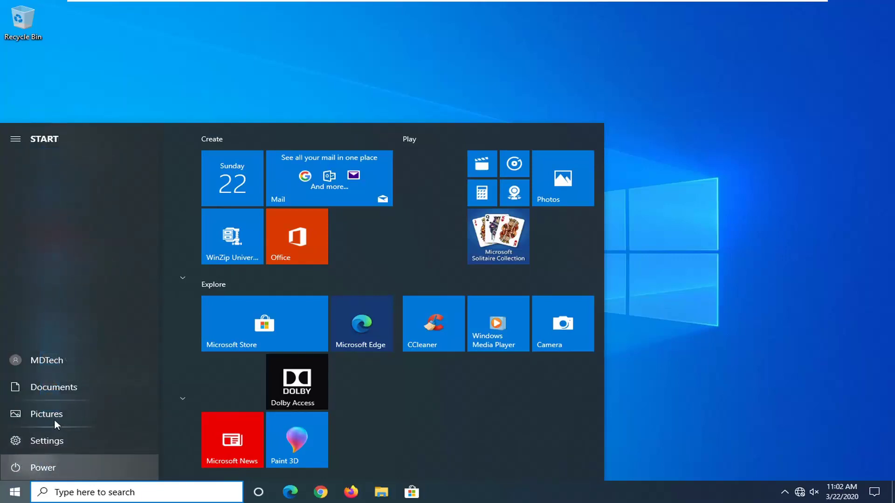
{"action": "left_click", "coordinate": [89, 466]}
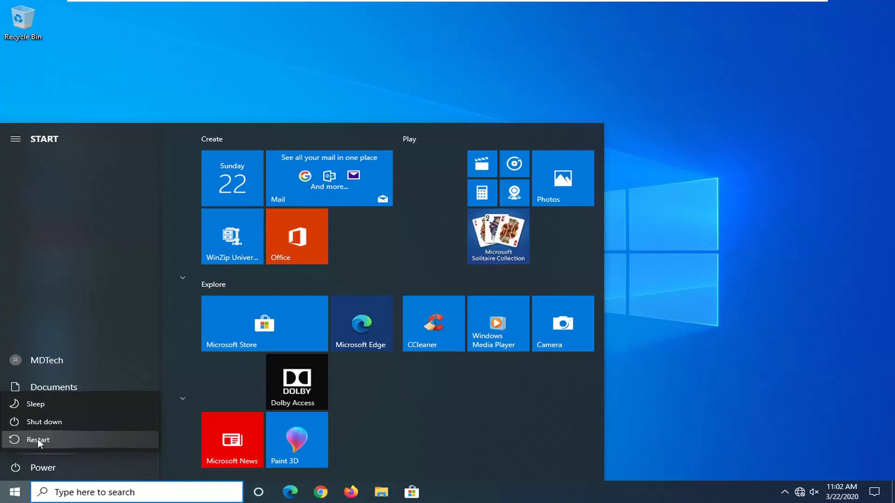
{"action": "left_click", "coordinate": [40, 440]}
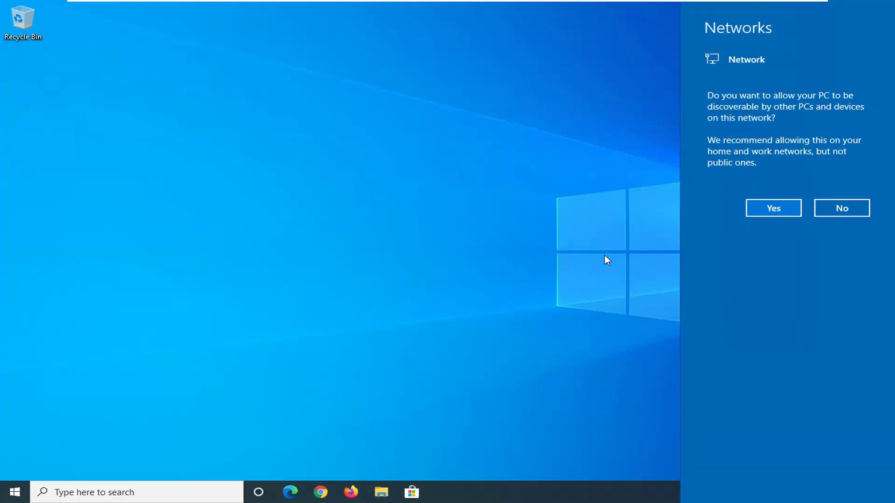
Answer No to network discoverability, then bring up the Start menu
{"action": "left_click", "coordinate": [823, 206]}
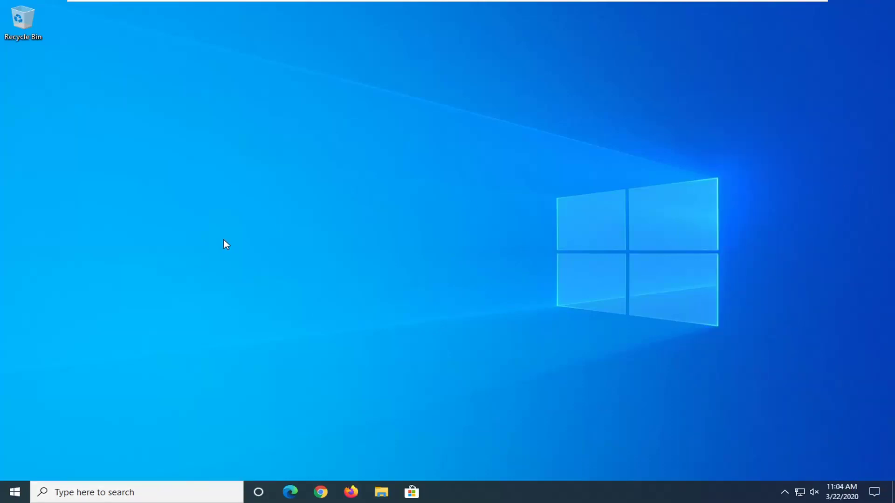
{"action": "left_click", "coordinate": [14, 494]}
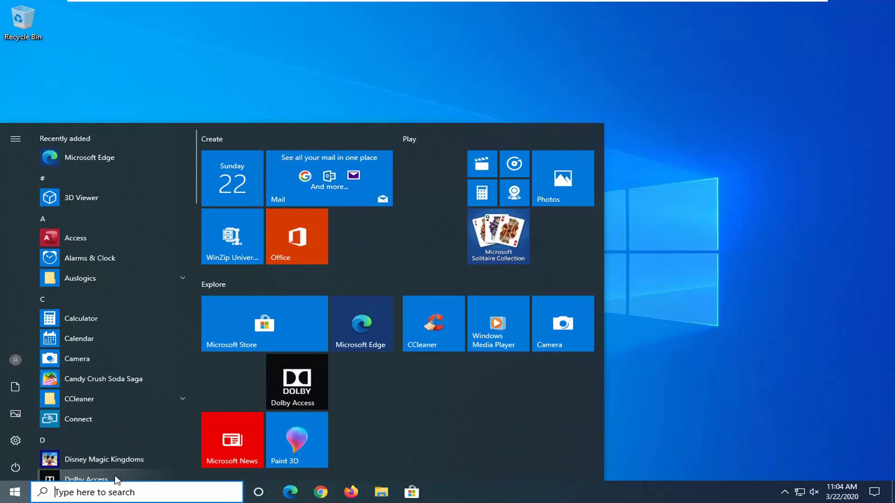
Launch Command Prompt as administrator from a 'cmd' search, approving User Account Control
{"action": "type", "text": "cmd"}
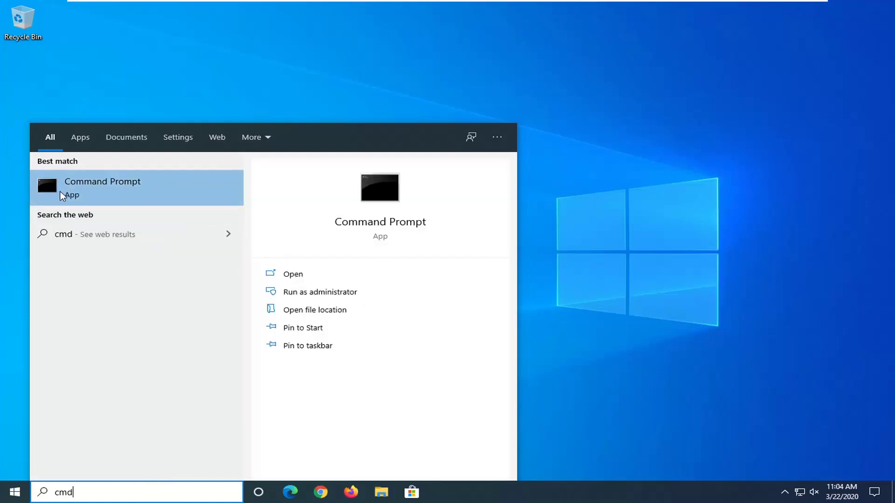
{"action": "right_click", "coordinate": [96, 193]}
{"action": "left_click", "coordinate": [132, 205]}
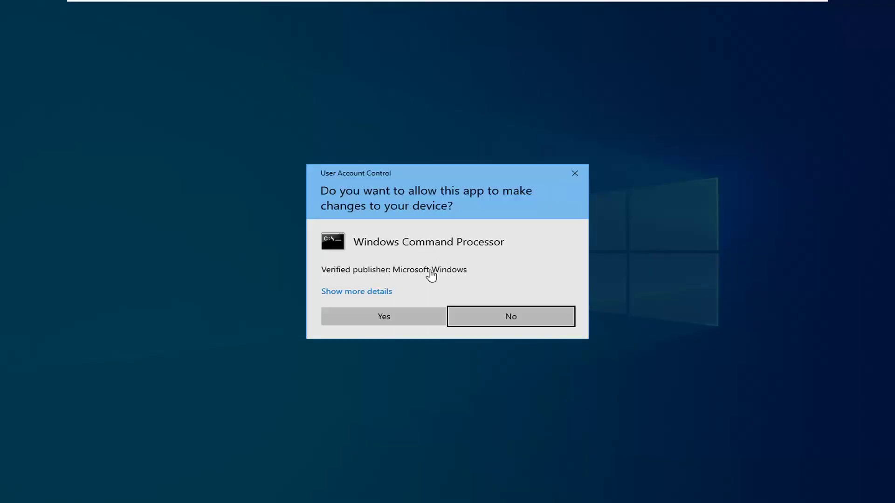
{"action": "left_click", "coordinate": [397, 320]}
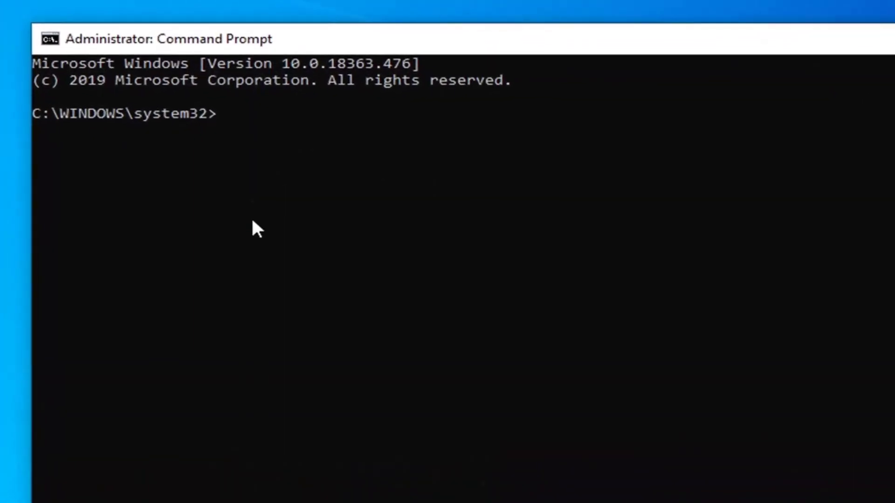
Run 'netsh winsock reset catalog' and then 'netsh int ipv4 reset reset.log'
{"action": "type", "text": "net"}
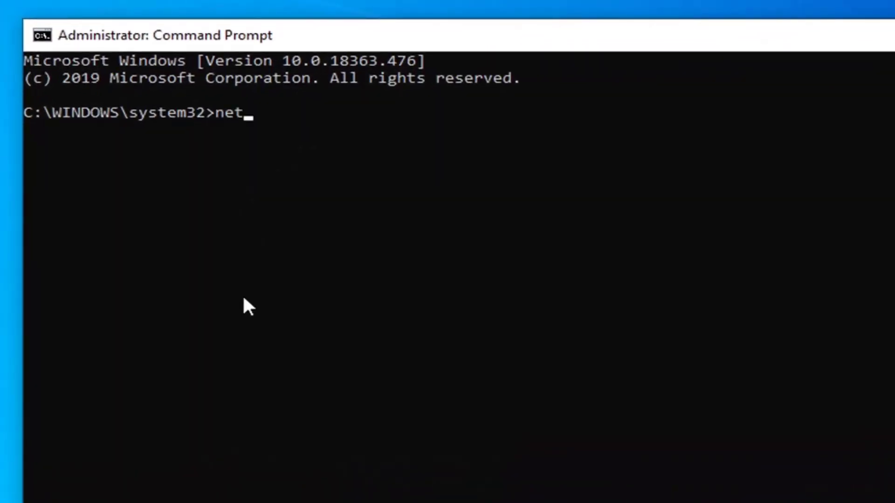
{"action": "type", "text": "sh wins"}
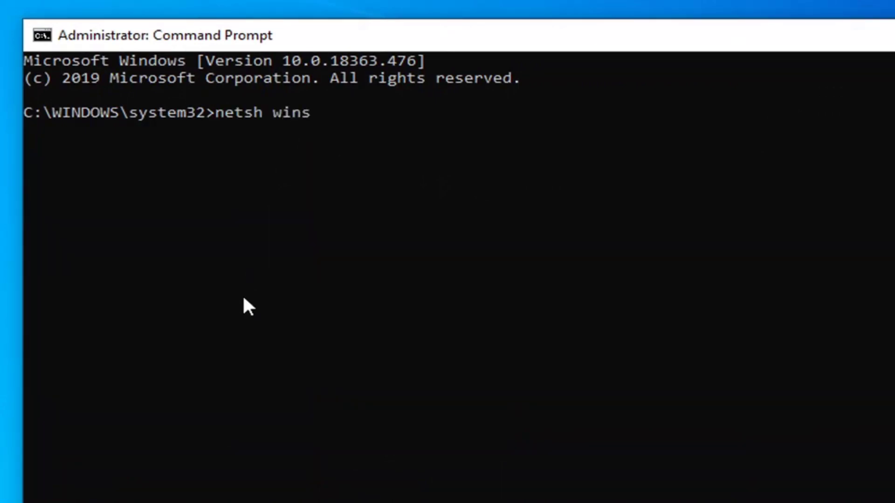
{"action": "type", "text": "ock reset ca"}
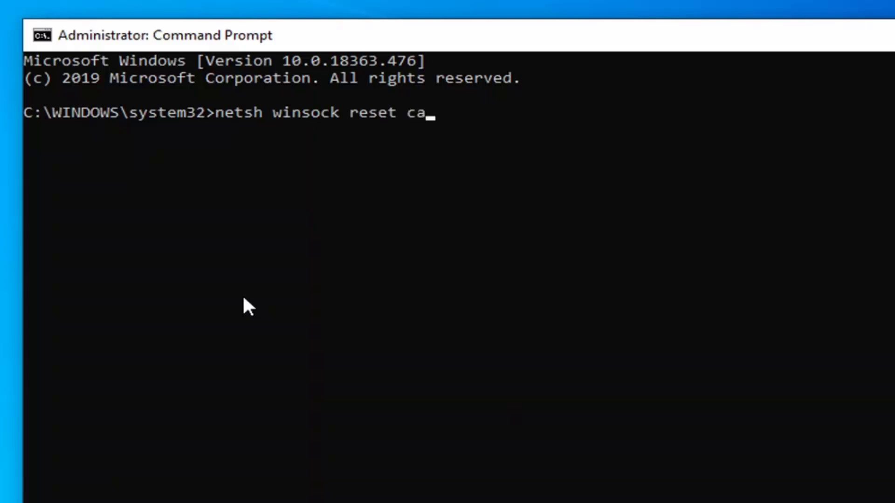
{"action": "type", "text": "talog"}
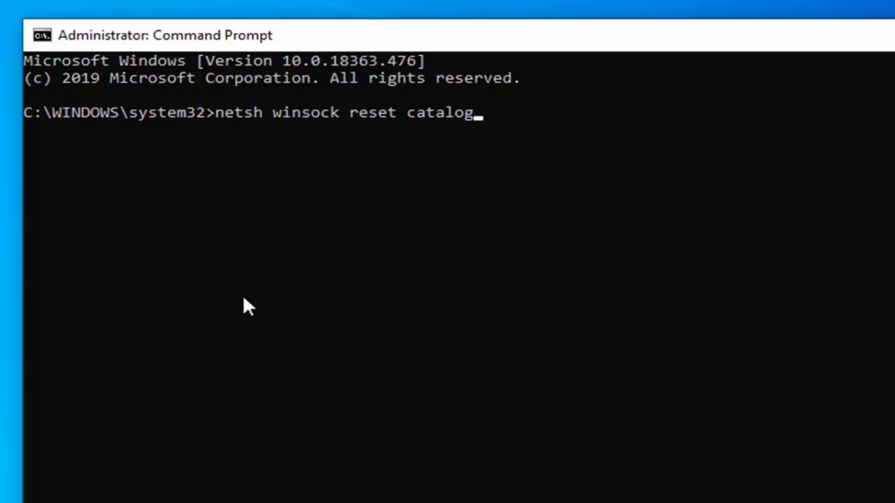
{"action": "key", "text": "Return"}
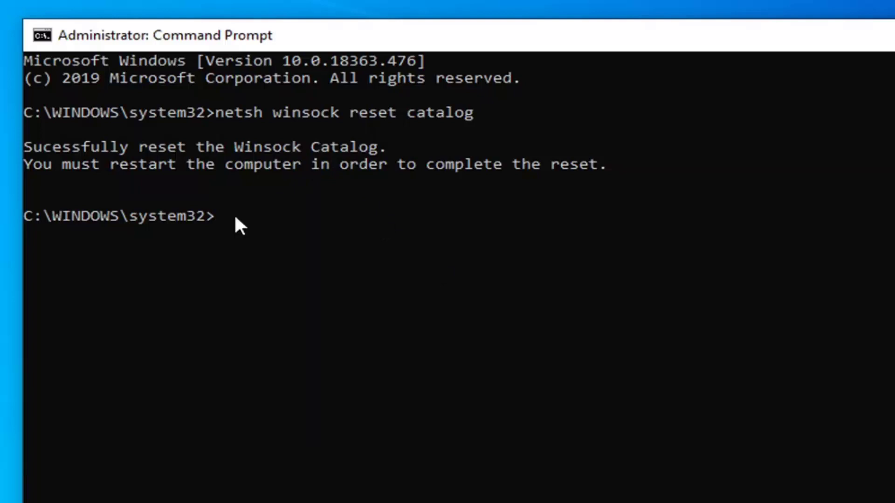
{"action": "type", "text": "netsh int ip"}
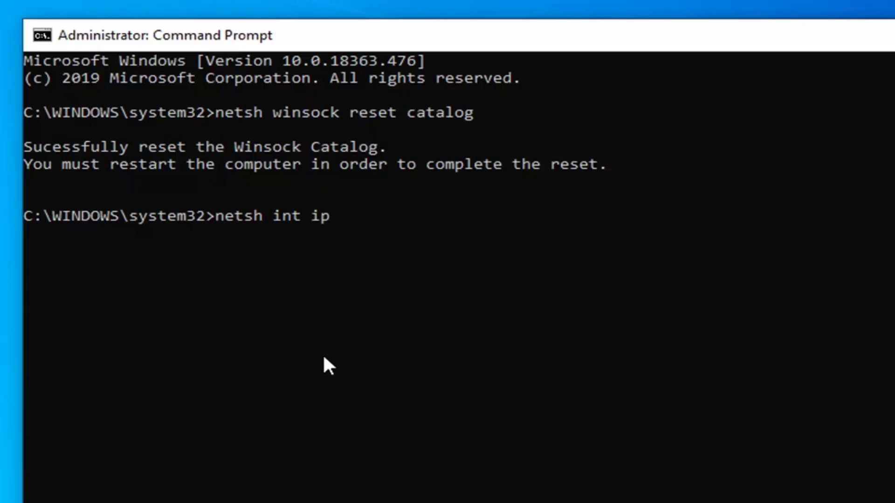
{"action": "type", "text": "v4 reset reset"}
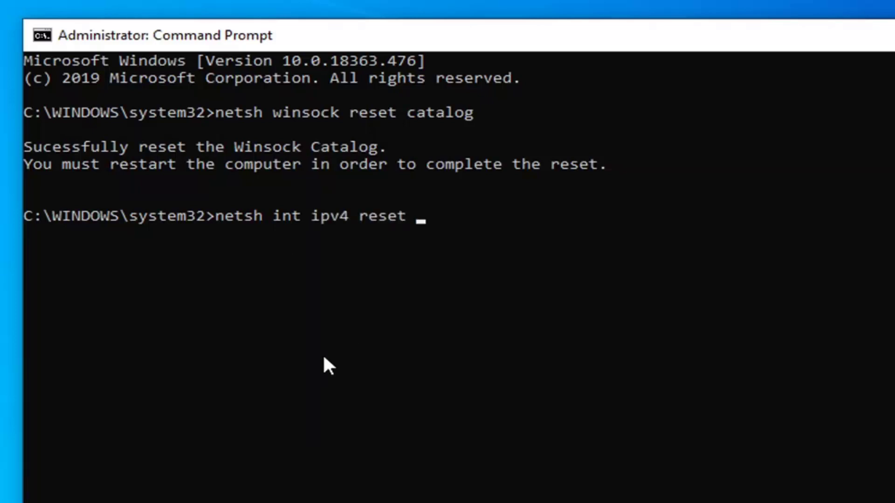
{"action": "type", "text": ".log"}
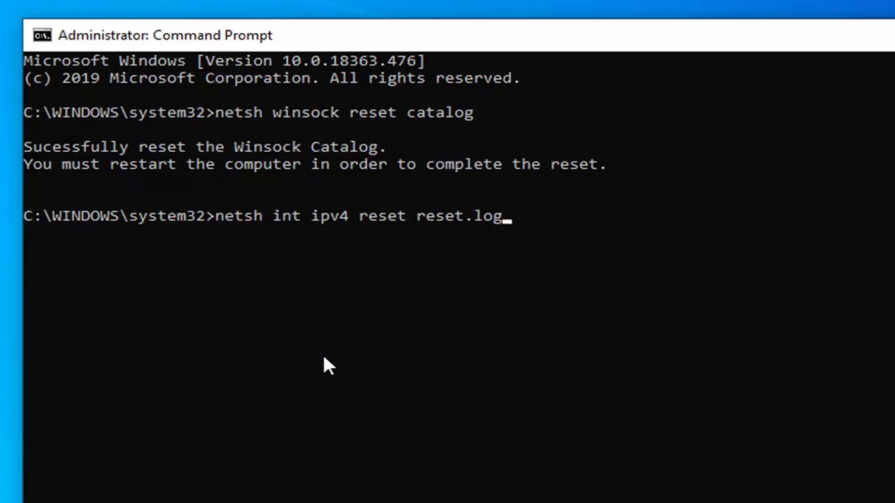
{"action": "key", "text": "Return"}
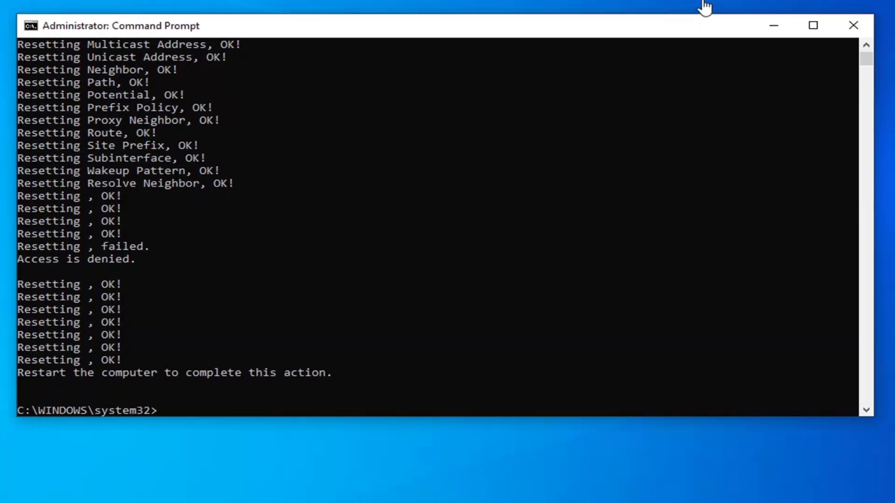
Close Command Prompt and search Start for 'device manager'
{"action": "left_click", "coordinate": [853, 26]}
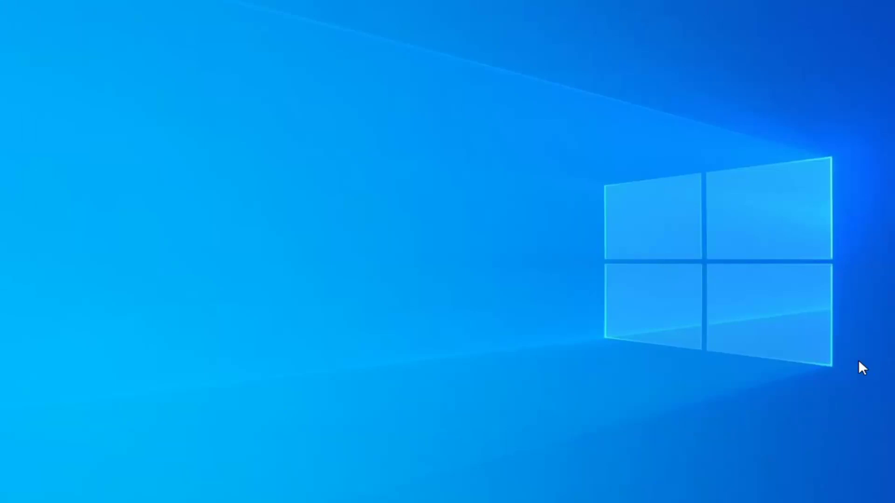
{"action": "key", "text": "super"}
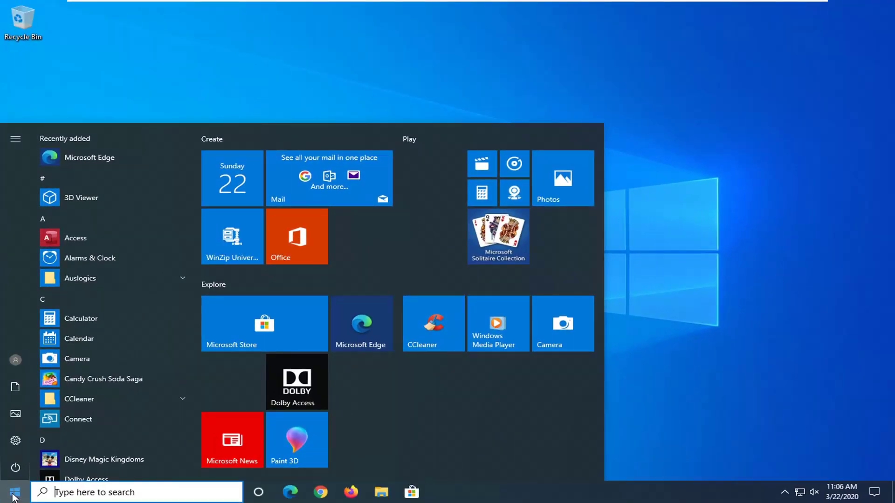
{"action": "type", "text": "device manager"}
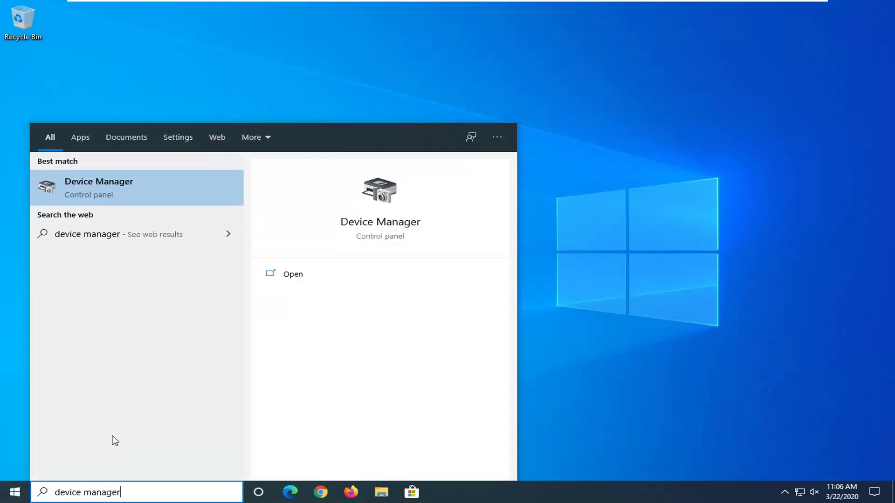
Open Device Manager, expand Network adapters and select the Intel(R) 82574L Gigabit Network Connection
{"action": "left_click", "coordinate": [105, 188]}
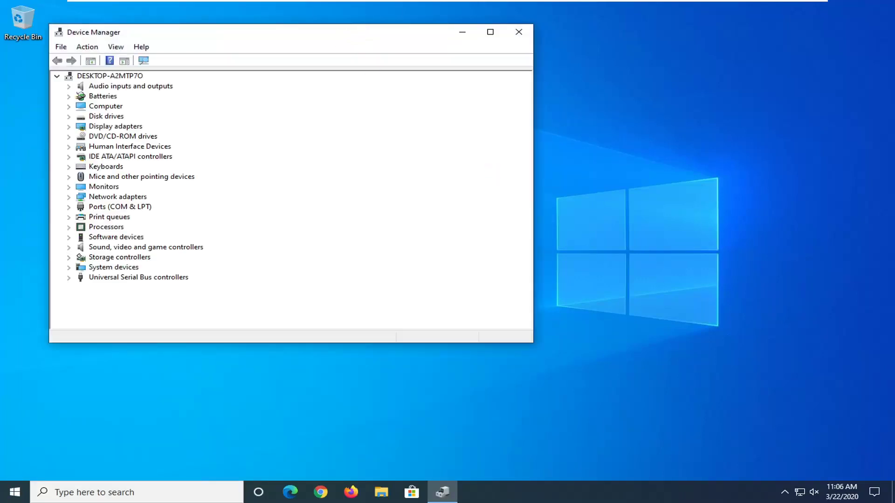
{"action": "left_click_drag", "start_coordinate": [338, 38], "coordinate": [448, 50]}
{"action": "left_click", "coordinate": [220, 211]}
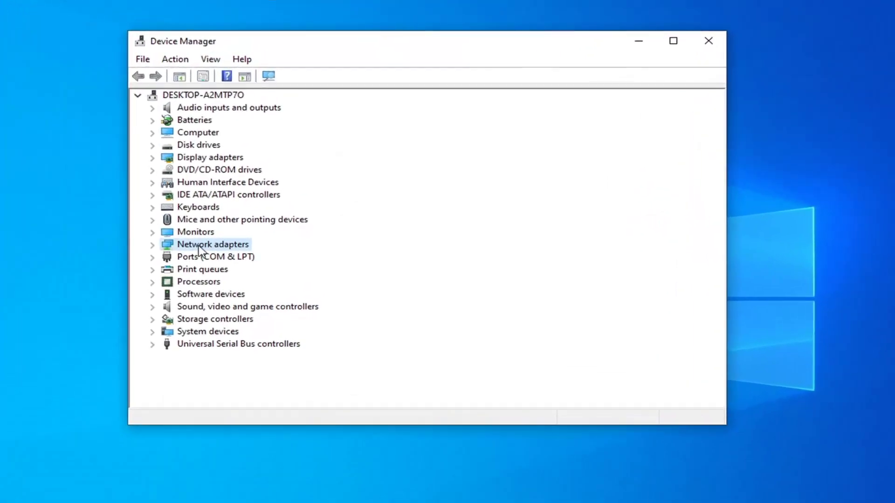
{"action": "double_click", "coordinate": [199, 248]}
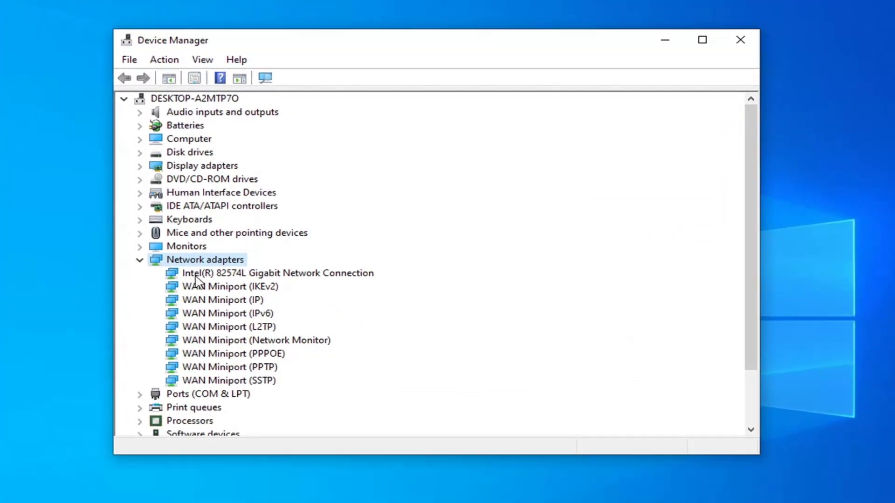
{"action": "left_click", "coordinate": [243, 259]}
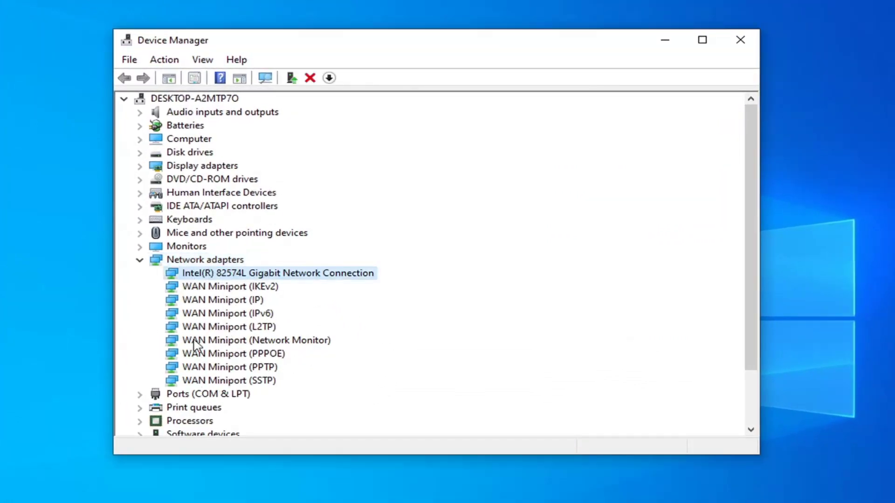
Uninstall the Intel(R) 82574L adapter device and collapse the Network adapters category
{"action": "right_click", "coordinate": [227, 274]}
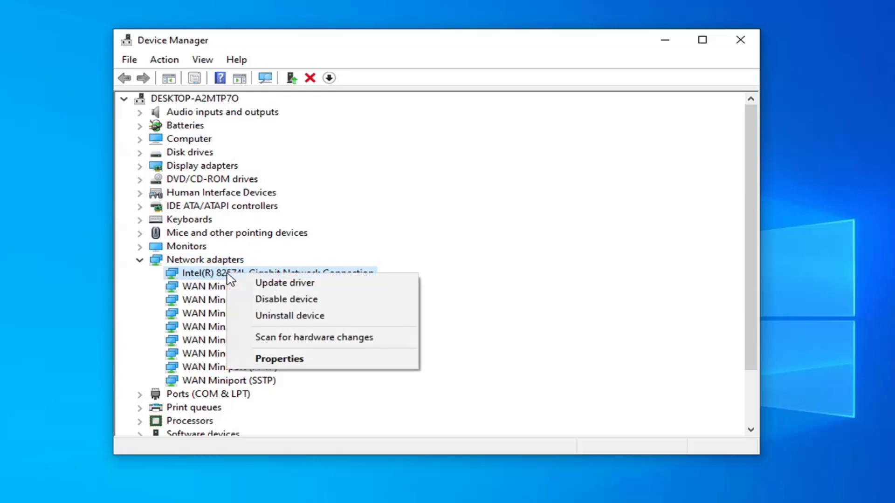
{"action": "left_click", "coordinate": [300, 321]}
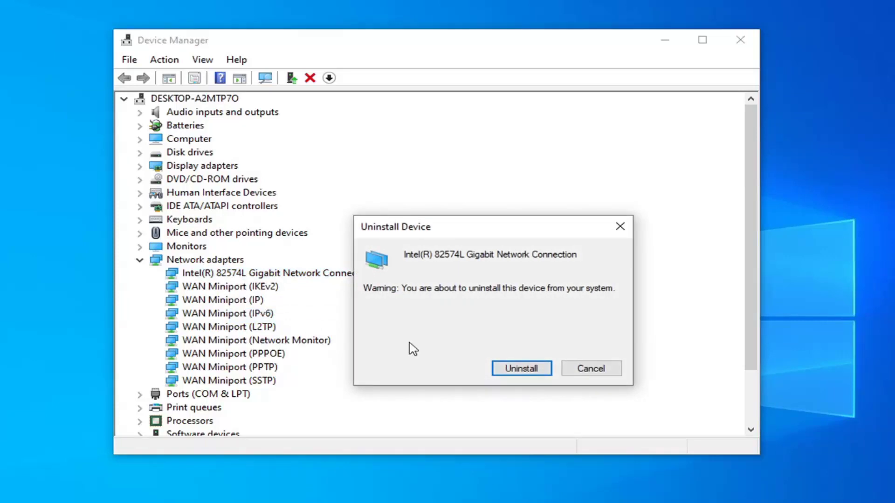
{"action": "left_click", "coordinate": [521, 369]}
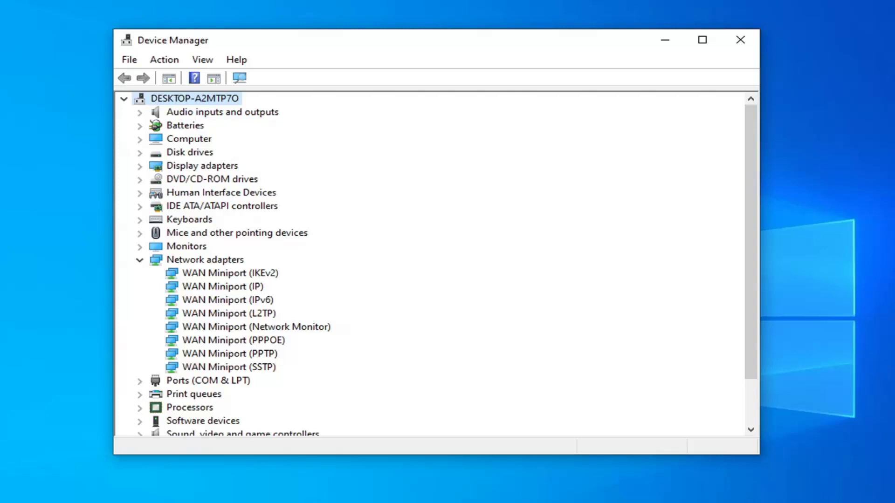
{"action": "left_click", "coordinate": [139, 260]}
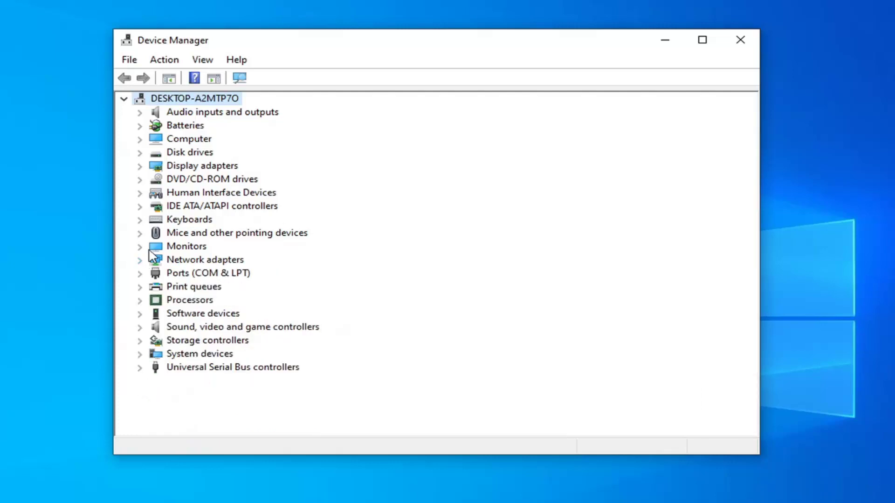